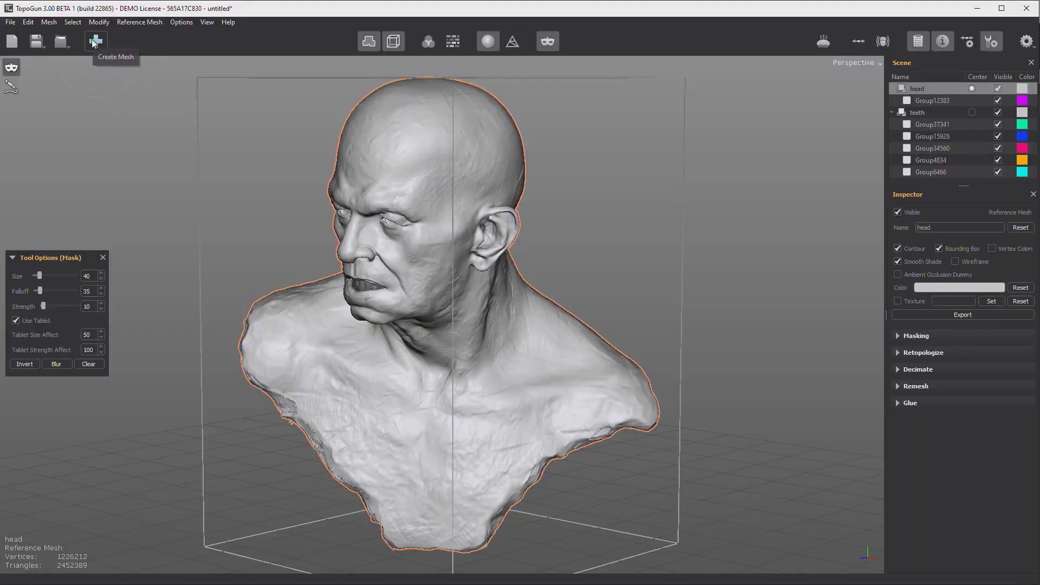
# Step: Create a mesh on the head reference and draw a strip of three connected quads down the cheek beside the mouth
pyautogui.click(96, 41)
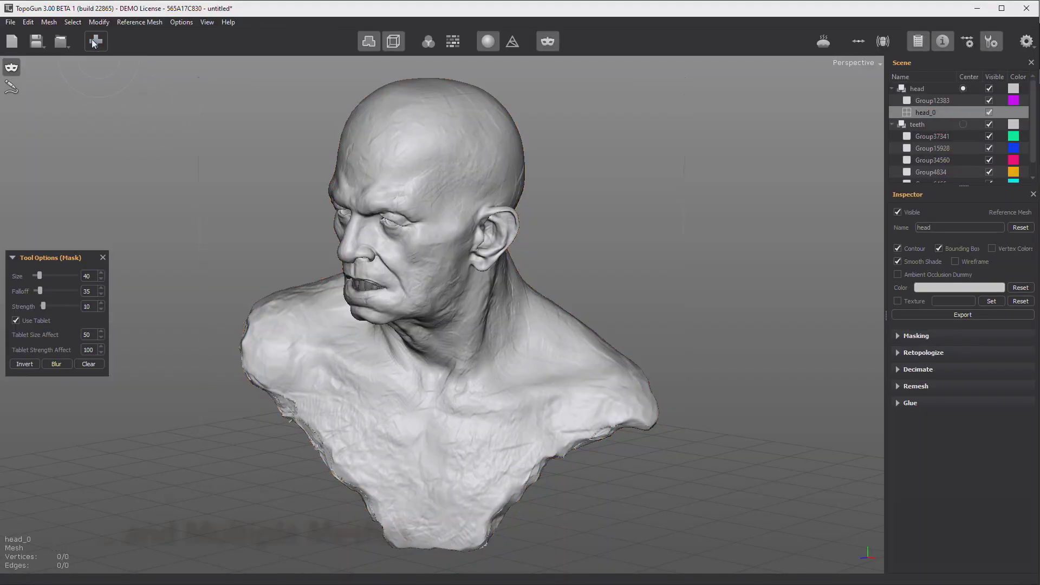
pyautogui.scroll(5, 393, 188)
pyautogui.keyDown('alt'); pyautogui.moveTo(393, 188); pyautogui.dragTo(411, 285, button='middle'); pyautogui.keyUp('alt')
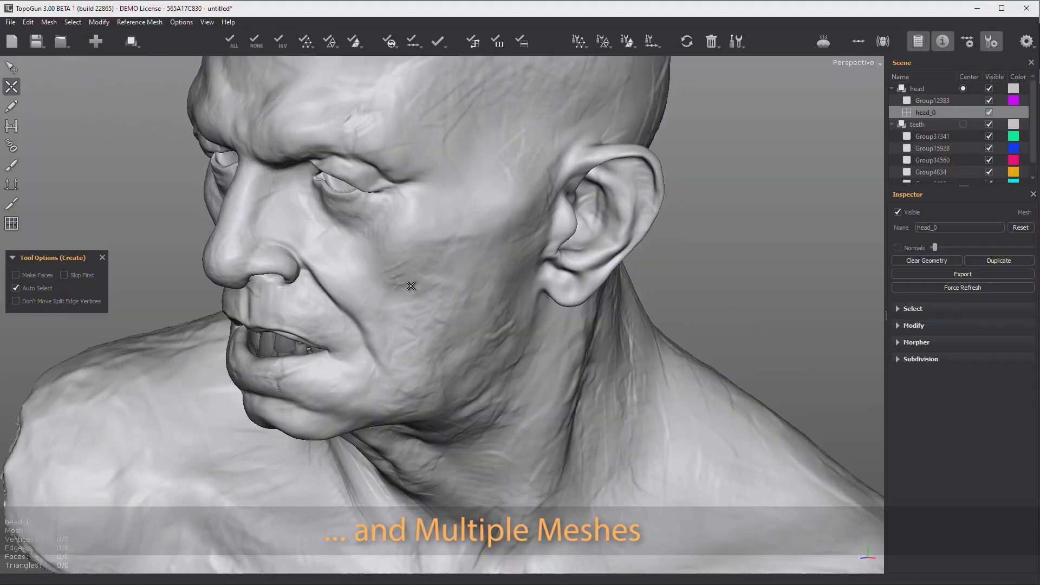
pyautogui.keyDown('alt'); pyautogui.moveTo(411, 286); pyautogui.dragTo(354, 203); pyautogui.keyUp('alt')
pyautogui.click(391, 307)
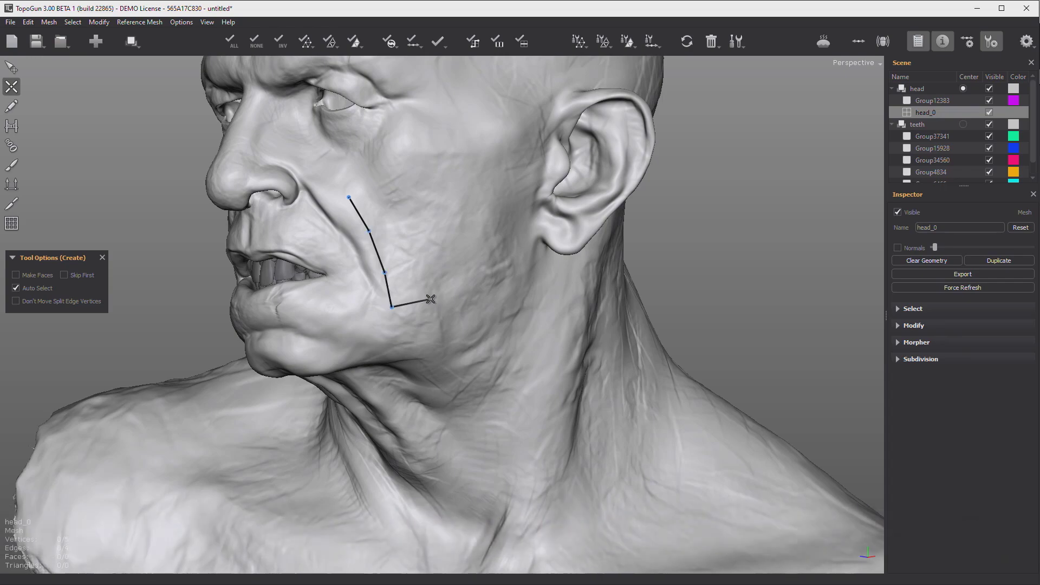
pyautogui.press('q')
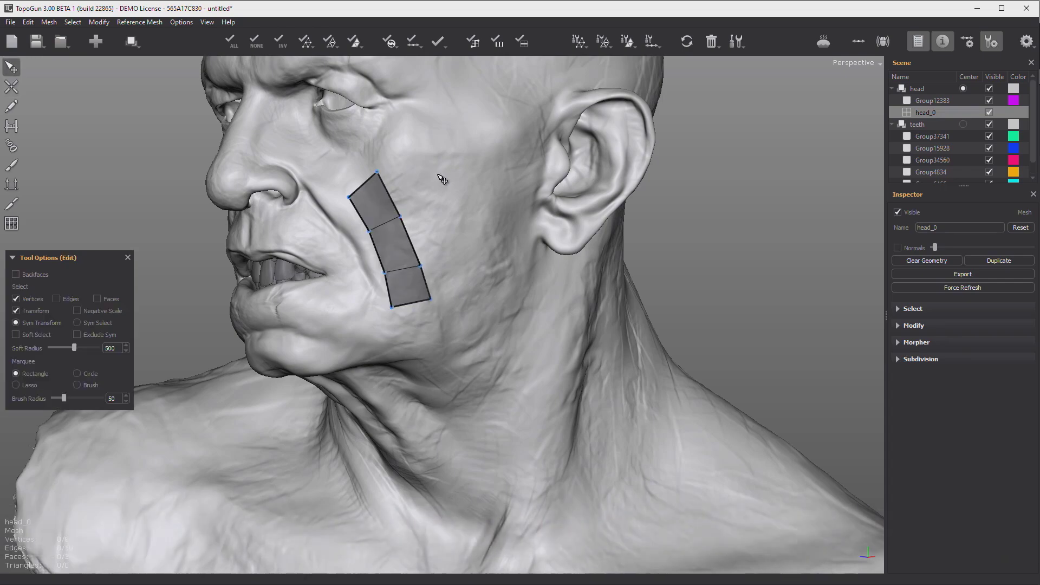
# Step: Create a second mesh on the head and draw two connected quads on the cheek in front of the ear
pyautogui.click(96, 42)
pyautogui.press('c')
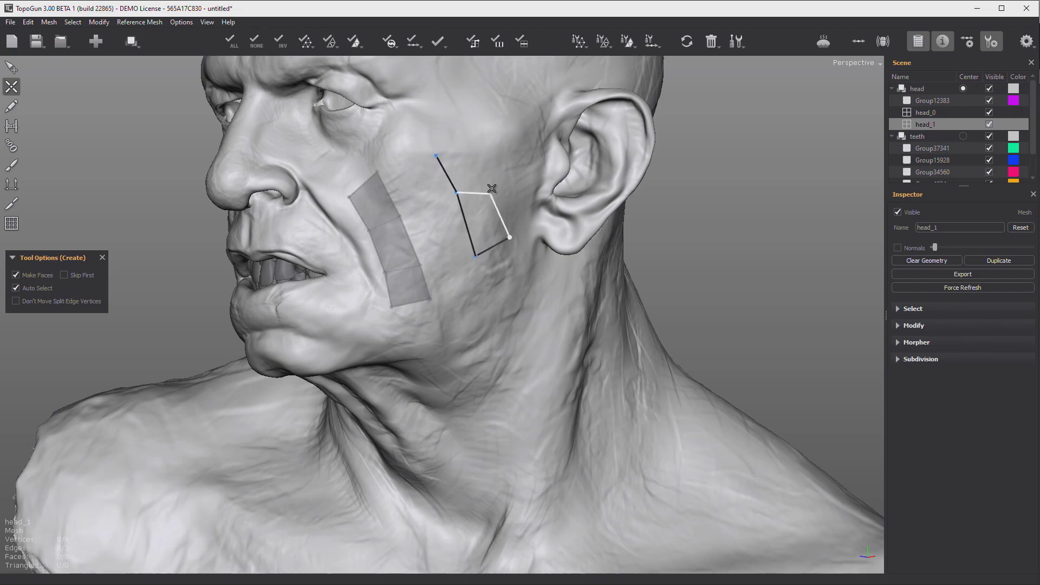
pyautogui.click(491, 188)
pyautogui.press('e')
pyautogui.keyDown('alt'); pyautogui.moveTo(461, 310); pyautogui.dragTo(485, 341); pyautogui.keyUp('alt')
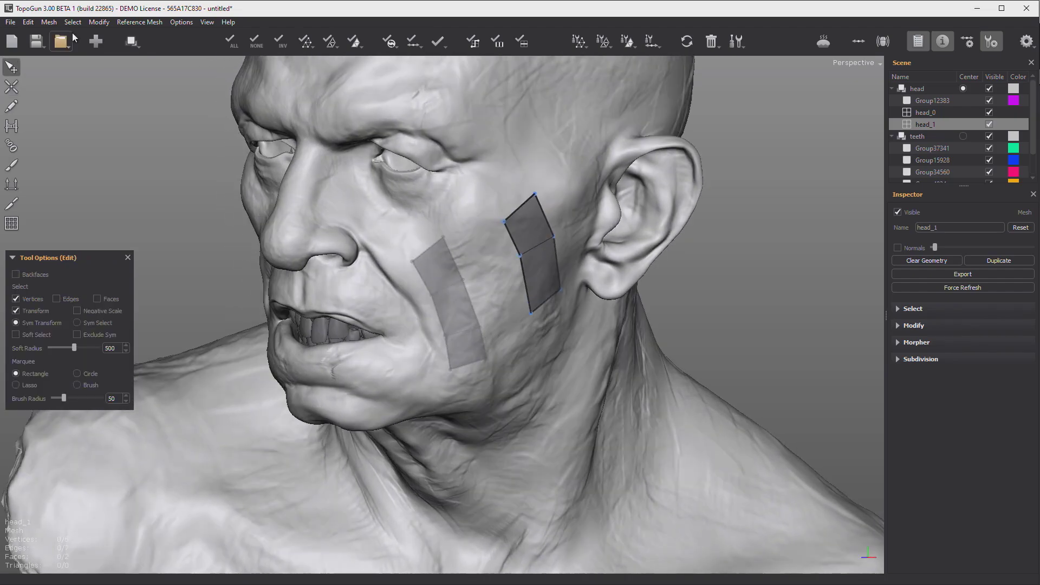
# Step: Show the Modify options of the head_2 mesh and select the head reference mesh
pyautogui.click(56, 52)
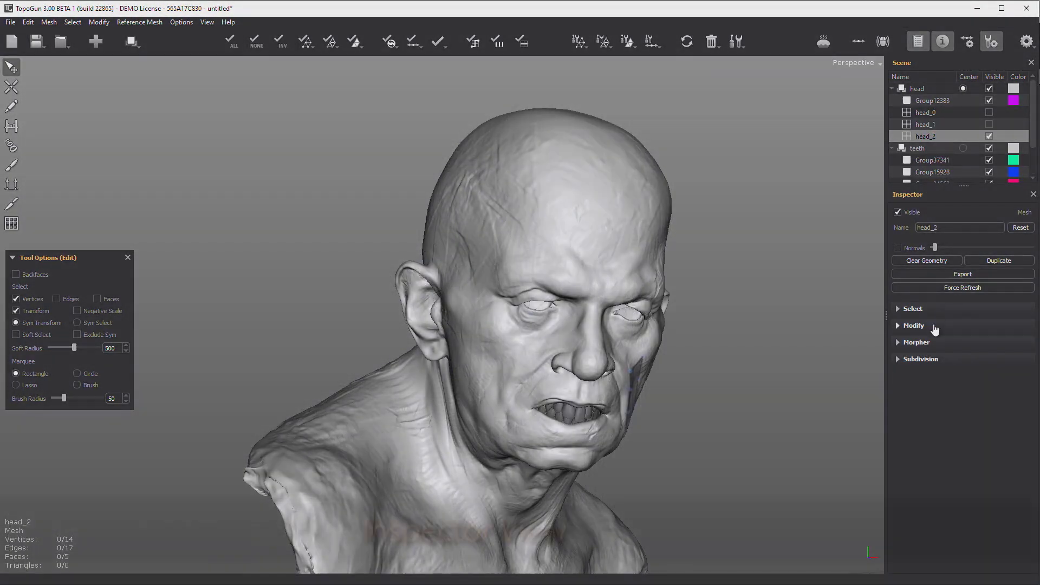
pyautogui.click(934, 324)
pyautogui.click(918, 89)
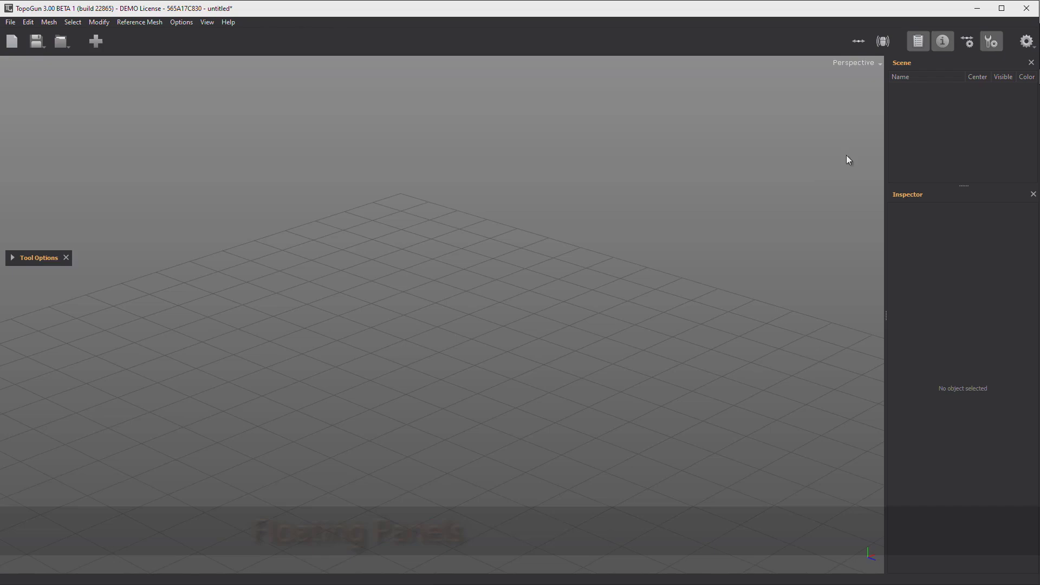
# Step: Undock the Scene panel and float it over the viewport
pyautogui.moveTo(902, 63); pyautogui.dragTo(675, 121)
pyautogui.click(526, 153)
pyautogui.click(528, 155)
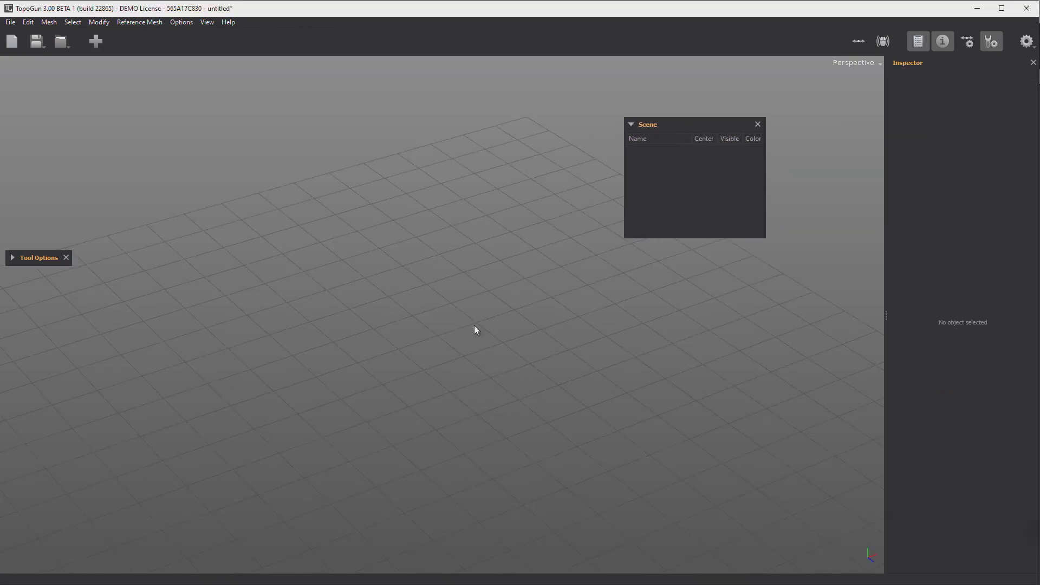
# Step: Switch the workspace to fullscreen mode, orbit the empty grid and return to the normal layout
pyautogui.moveTo(474, 326); pyautogui.dragTo(439, 318, button='middle')
pyautogui.moveTo(439, 317); pyautogui.dragTo(404, 309, button='middle')
pyautogui.moveTo(405, 310); pyautogui.dragTo(392, 306, button='middle')
pyautogui.press('Tab')
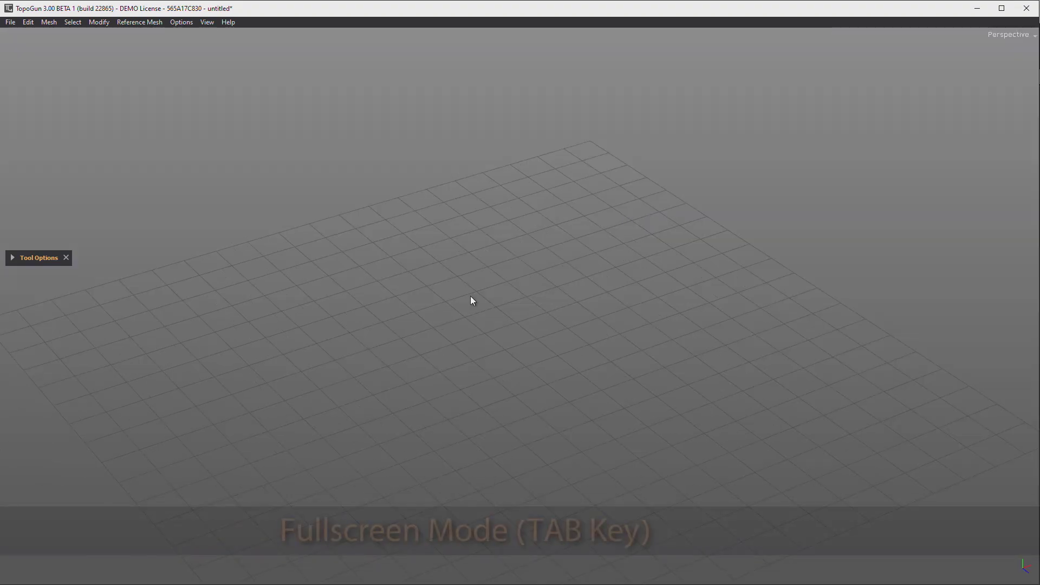
pyautogui.keyDown('alt'); pyautogui.moveTo(470, 296); pyautogui.dragTo(467, 316); pyautogui.keyUp('alt')
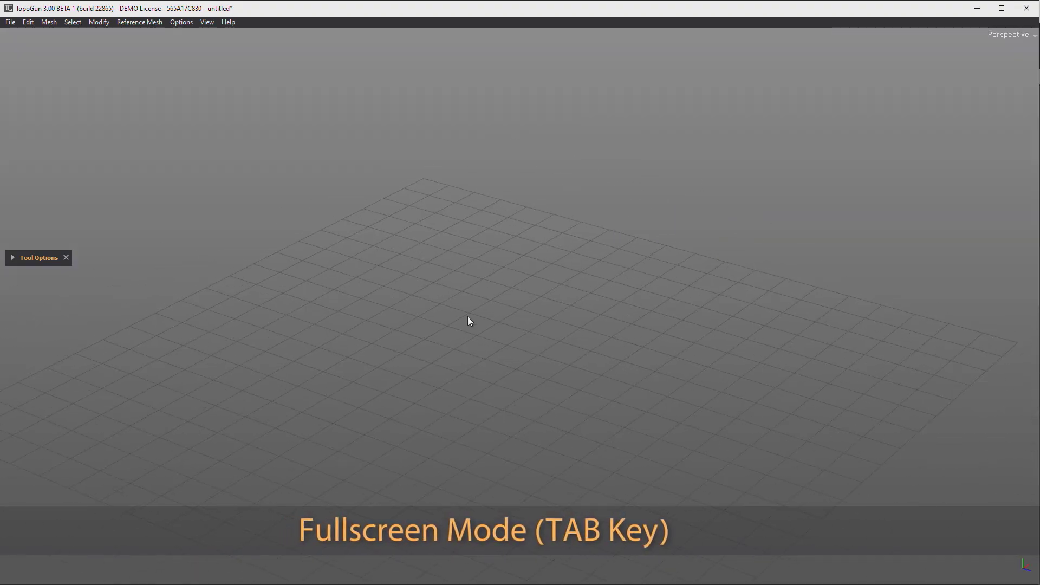
pyautogui.press('Tab')
pyautogui.moveTo(659, 130)
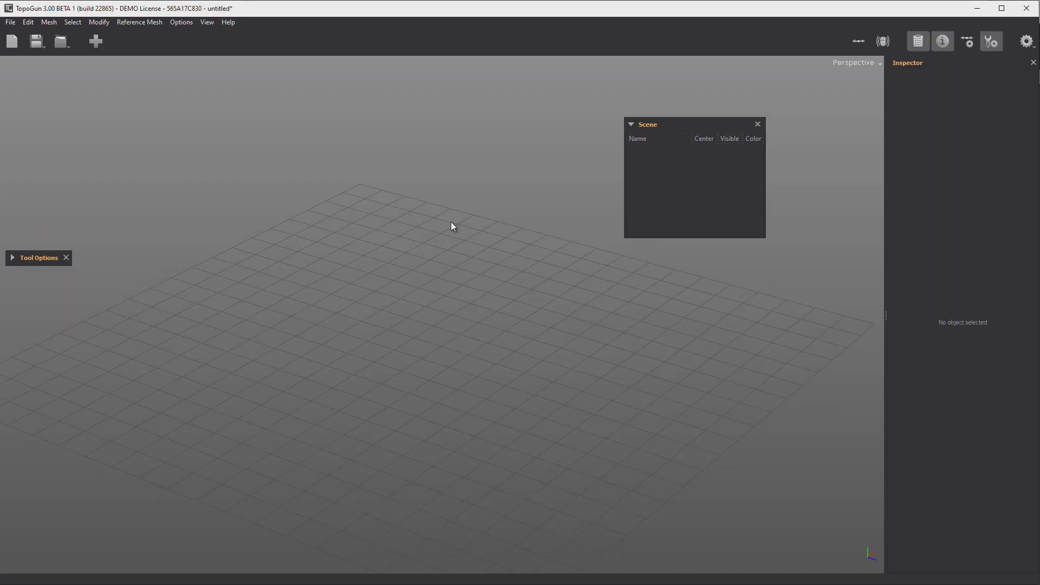
# Step: Return the floating Scene panel to its docked place above the Inspector
pyautogui.click(139, 22)
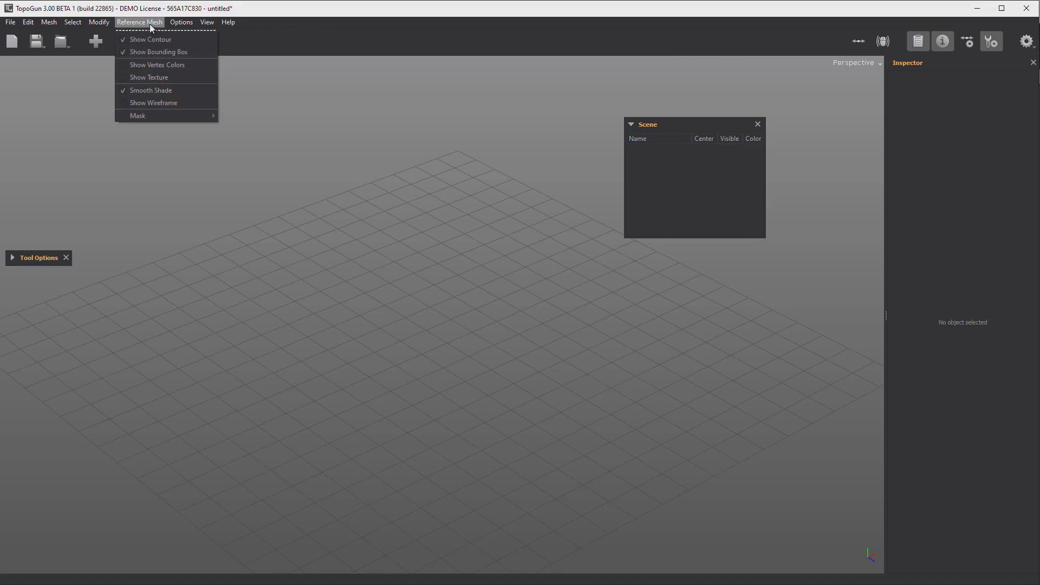
pyautogui.click(257, 235)
pyautogui.click(28, 22)
pyautogui.click(41, 91)
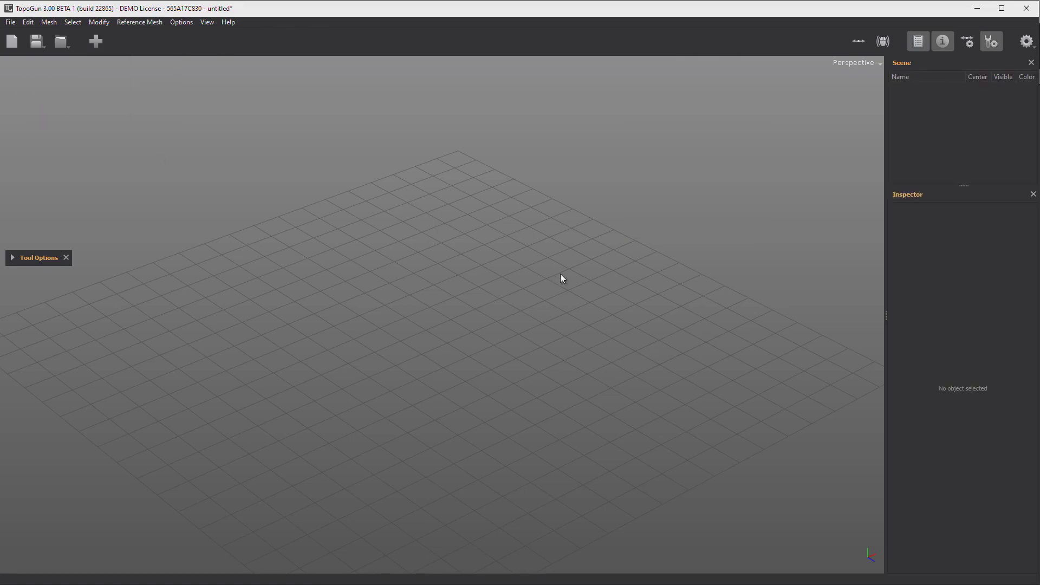
# Step: View the empty scene from the orthographic Front and Left views and return to Perspective
pyautogui.click(854, 64)
pyautogui.click(854, 87)
pyautogui.scroll(-3, 250, 232)
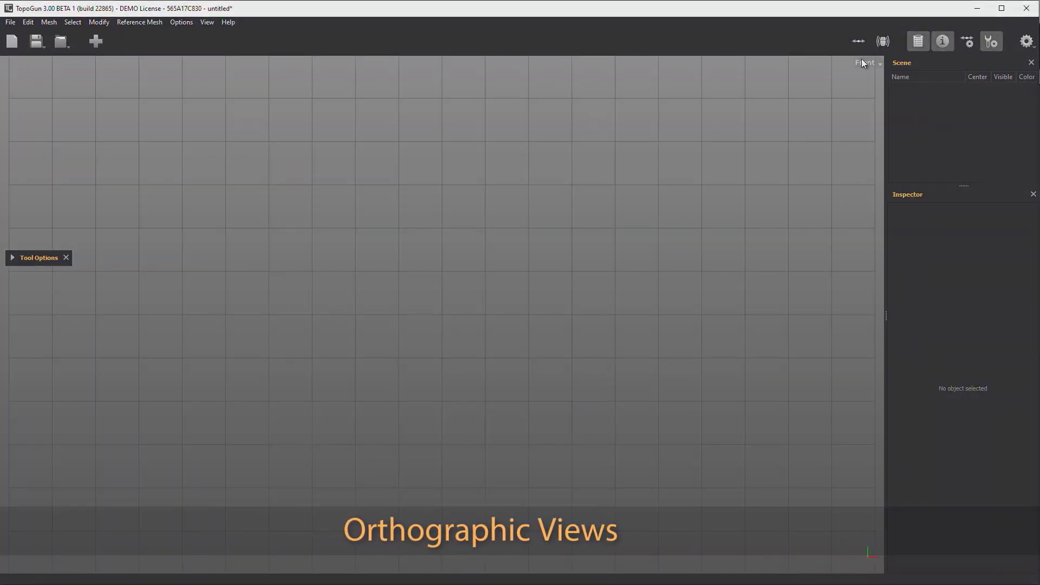
pyautogui.click(863, 64)
pyautogui.click(861, 107)
pyautogui.scroll(-8, 267, 209)
pyautogui.click(857, 64)
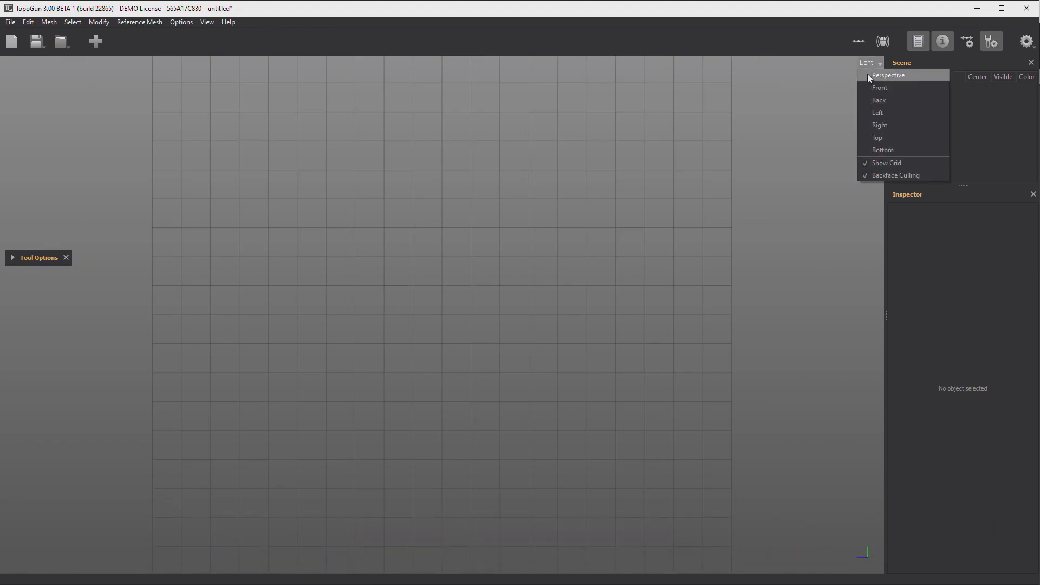
pyautogui.click(869, 74)
# Step: Load the head reference mesh and turn off its vertex colors
pyautogui.click(98, 41)
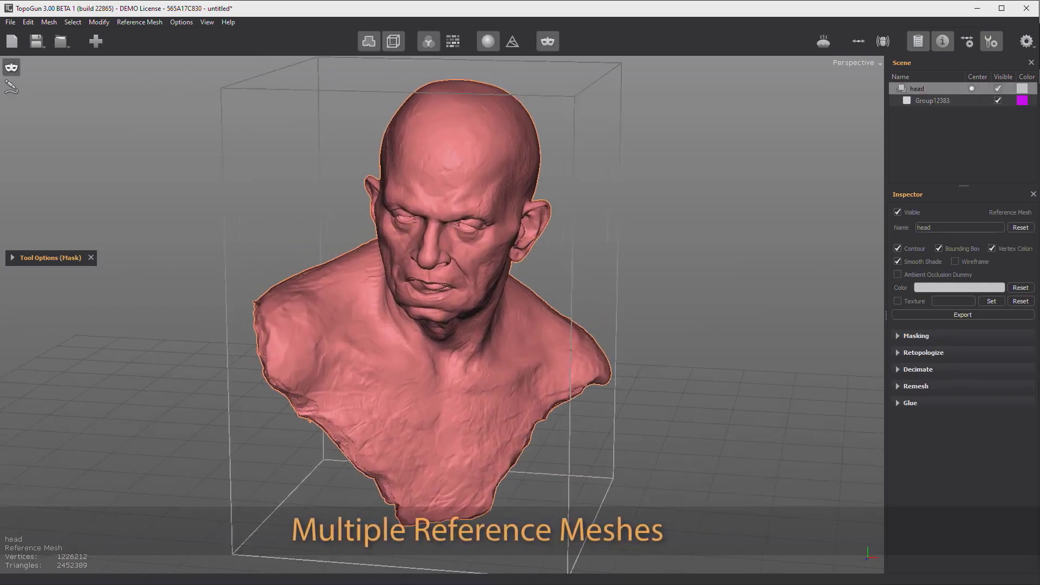
pyautogui.keyDown('alt'); pyautogui.moveTo(570, 349); pyautogui.dragTo(465, 350); pyautogui.keyUp('alt')
pyautogui.click(432, 38)
# Step: Detach the Reference Mesh commands as a floating palette, move it over the viewport and close it
pyautogui.click(134, 23)
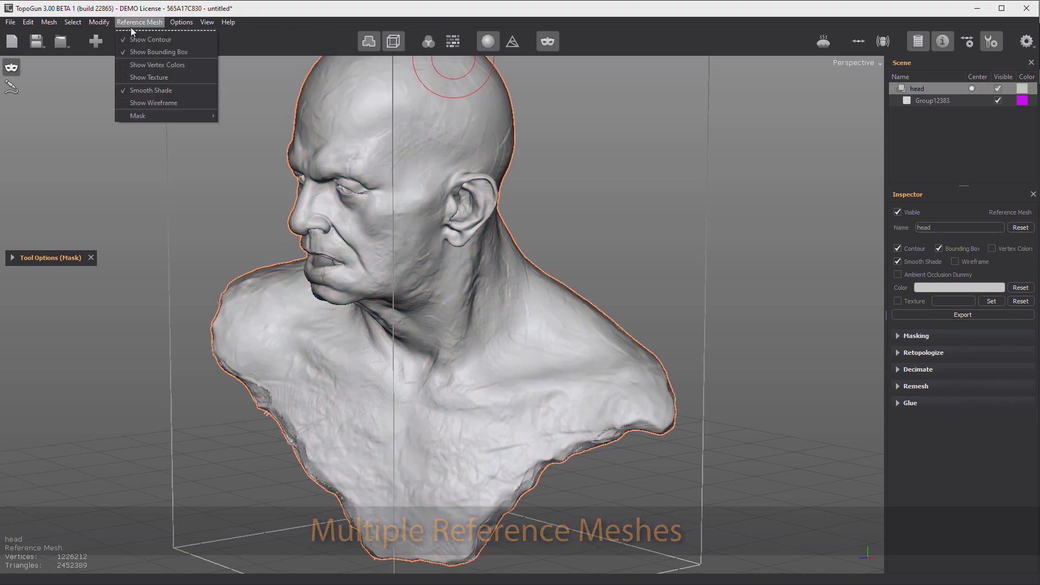
pyautogui.click(137, 30)
pyautogui.moveTo(193, 20); pyautogui.dragTo(187, 180)
pyautogui.click(207, 181)
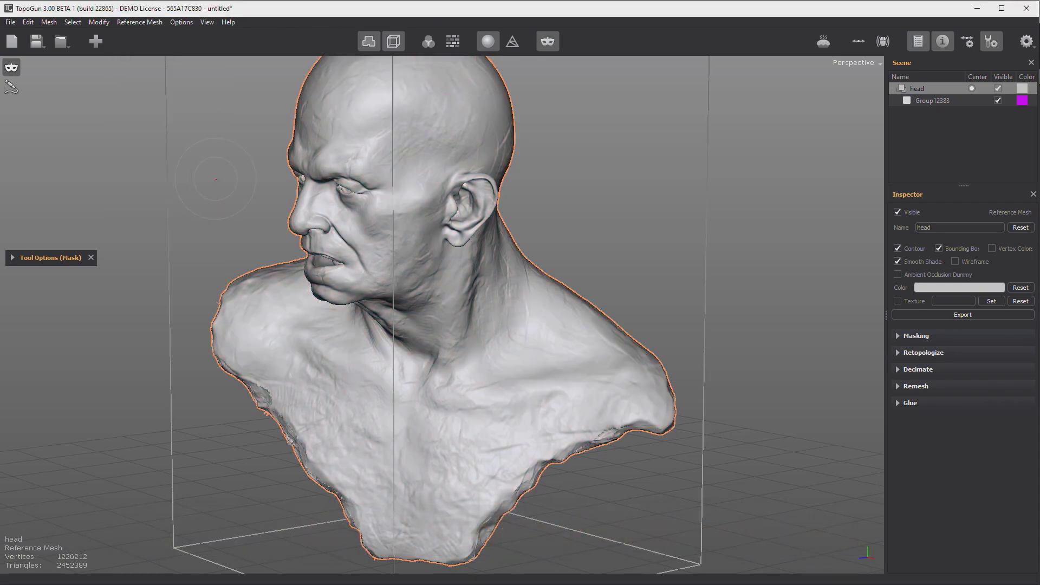
# Step: Toggle the head's contour and bounding box display, leaving both switched on
pyautogui.moveTo(117, 175)
pyautogui.keyDown('alt'); pyautogui.mouseDown()
pyautogui.moveTo(325, 178)
pyautogui.moveTo(119, 176)
pyautogui.mouseUp(); pyautogui.keyUp('alt')
pyautogui.scroll(-3, 174, 176)
pyautogui.click(368, 42)
pyautogui.click(392, 41)
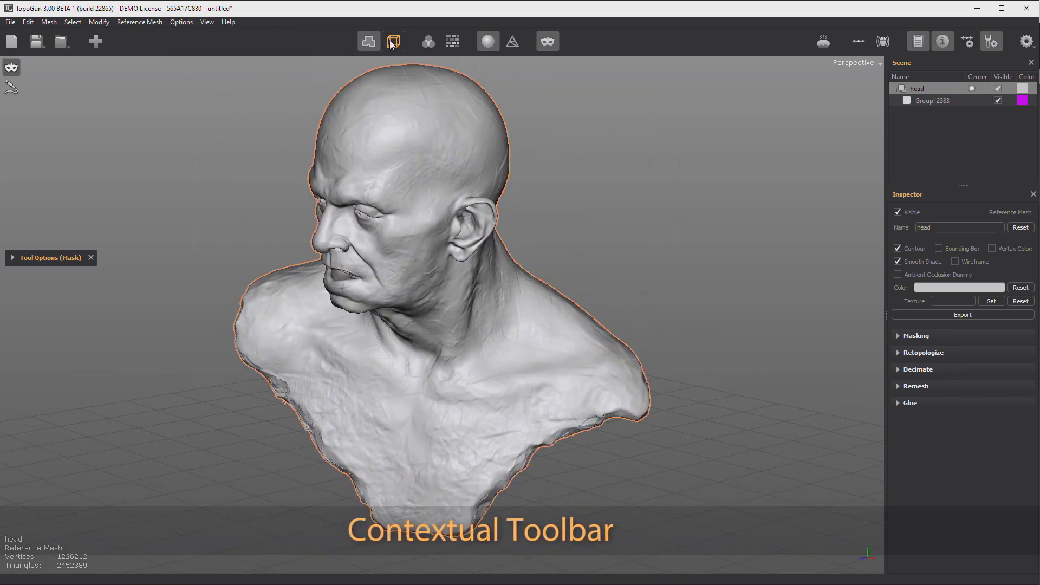
pyautogui.click(392, 41)
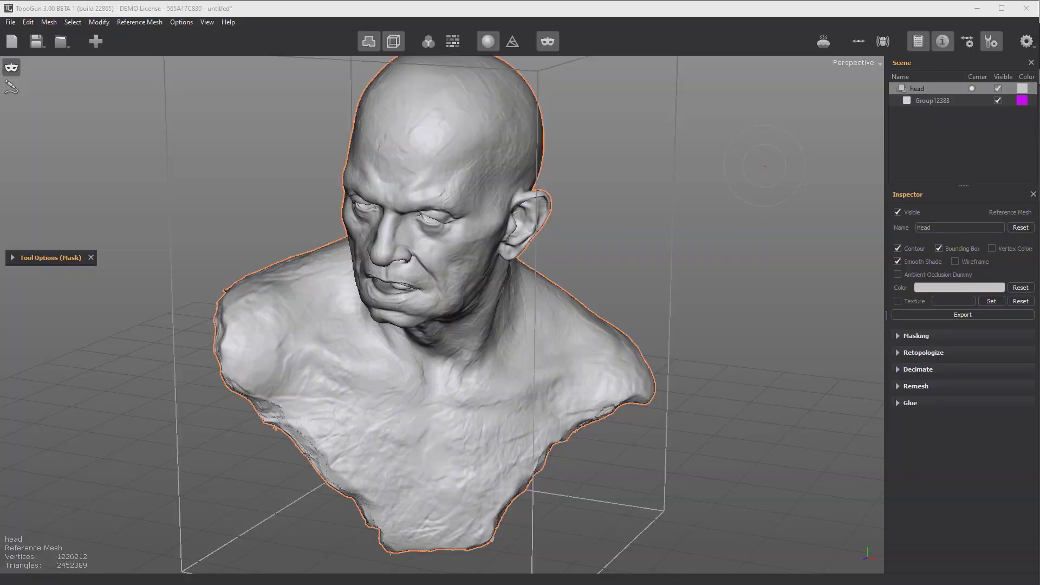
# Step: Load the teeth reference mesh alongside the head and view it inside the open mouth
pyautogui.keyDown('alt'); pyautogui.moveTo(764, 166); pyautogui.dragTo(749, 166); pyautogui.keyUp('alt')
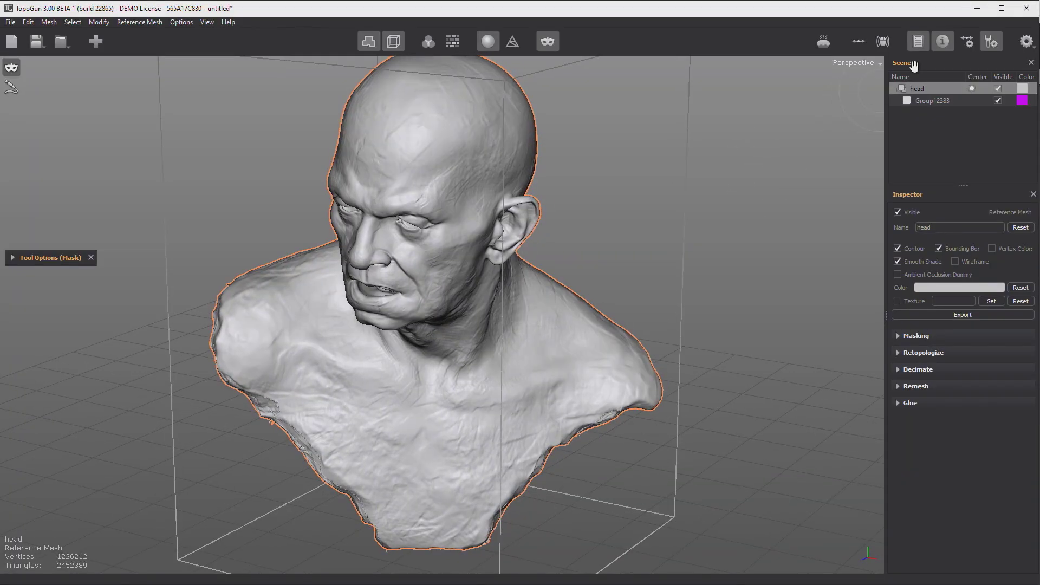
pyautogui.click(61, 42)
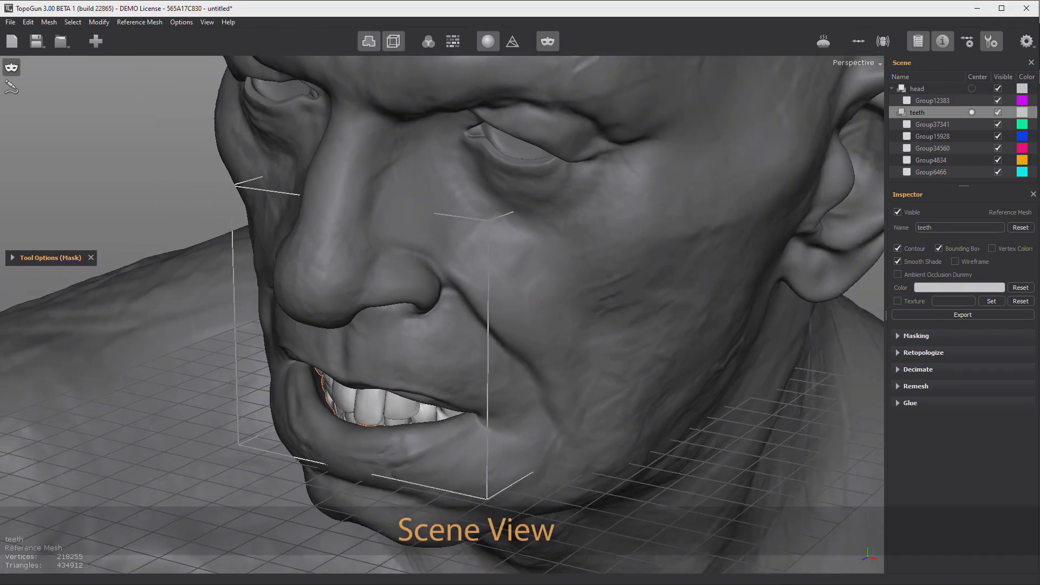
pyautogui.keyDown('alt'); pyautogui.moveTo(541, 302); pyautogui.dragTo(660, 314); pyautogui.keyUp('alt')
pyautogui.keyDown('alt'); pyautogui.moveTo(660, 314); pyautogui.dragTo(249, 275, button='right'); pyautogui.keyUp('alt')
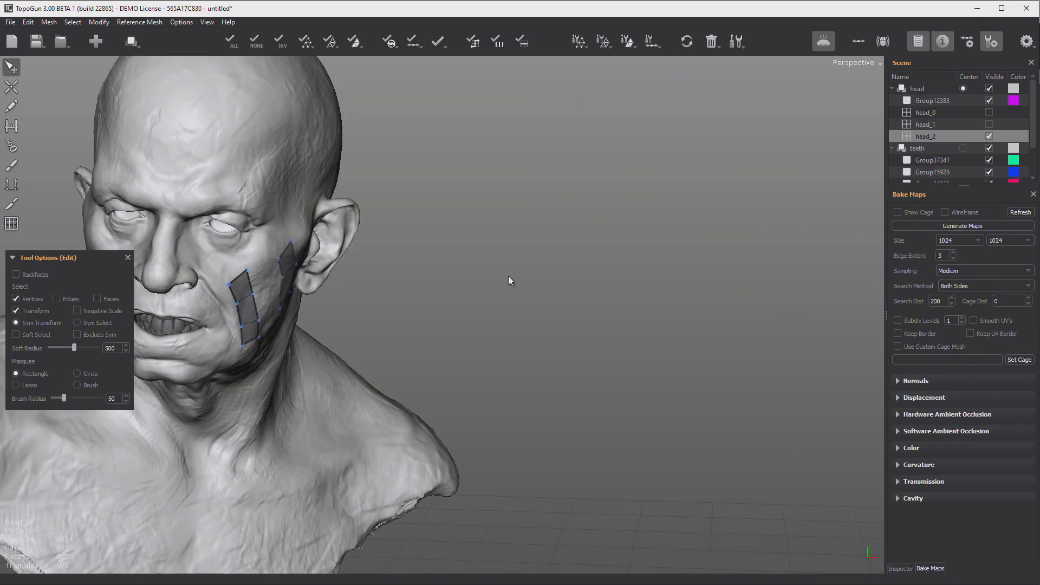
# Step: Browse the pie menu's Views commands, hide the toolbar and show it again
pyautogui.press('space')
pyautogui.click(438, 327)
pyautogui.moveTo(494, 287)
pyautogui.moveTo(541, 314)
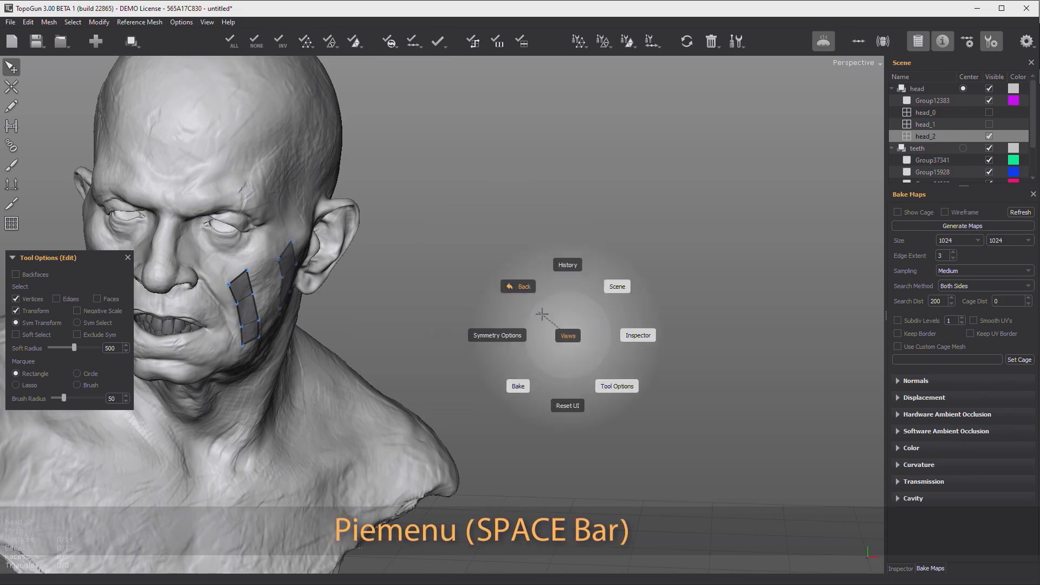
pyautogui.click(567, 335)
pyautogui.click(509, 345)
pyautogui.press('space')
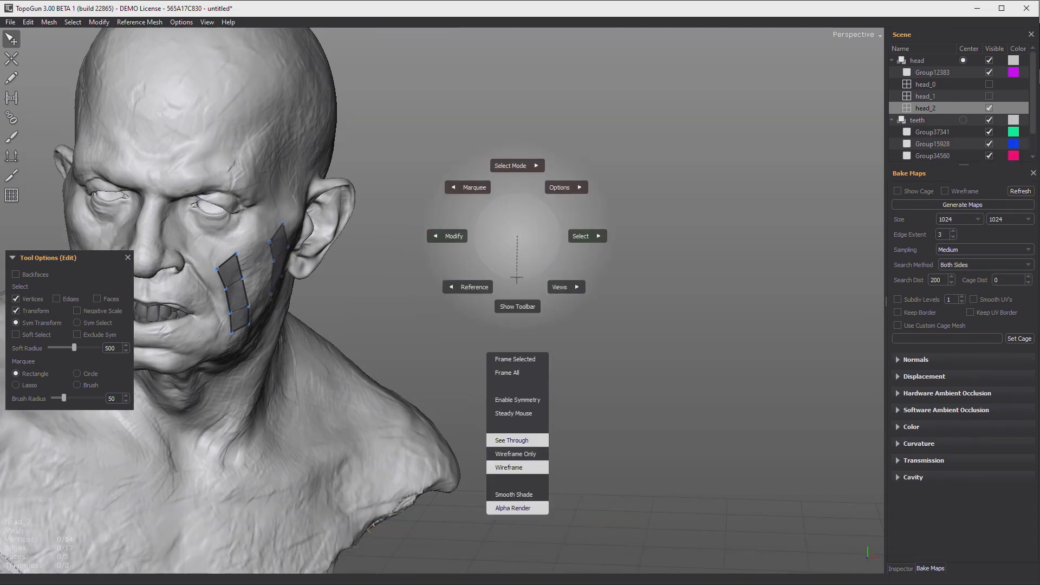
pyautogui.click(514, 306)
pyautogui.moveTo(515, 304); pyautogui.dragTo(539, 239, button='middle')
pyautogui.press('space')
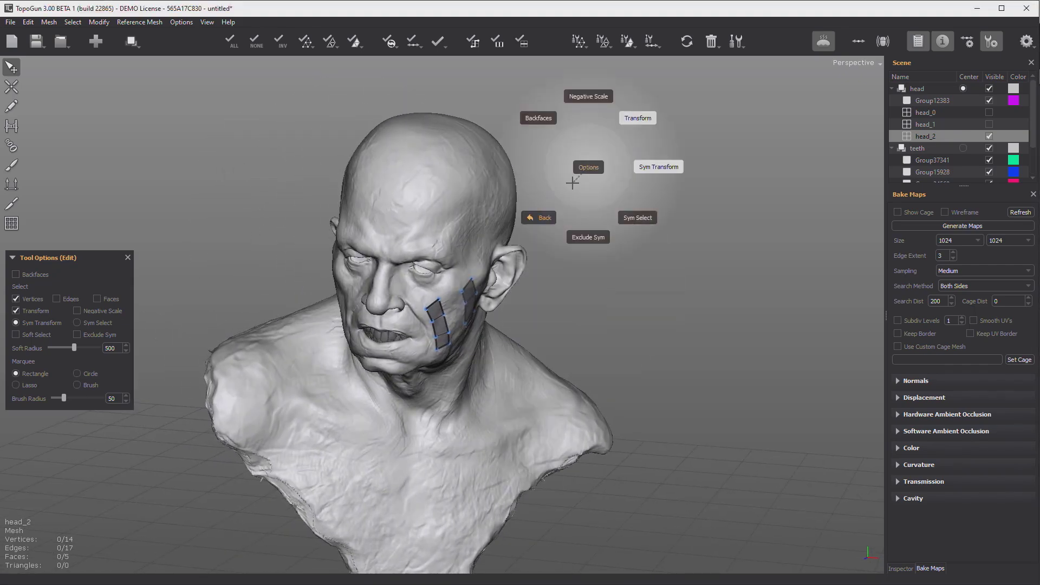
pyautogui.rightClick(531, 228)
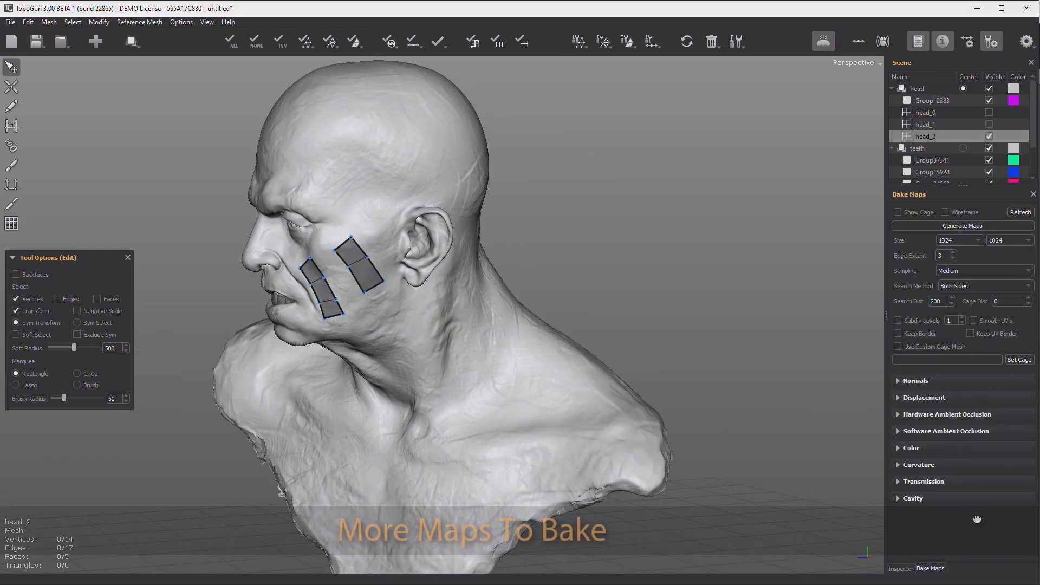
# Step: View the Transmission map baking settings and open the License Manager
pyautogui.click(937, 483)
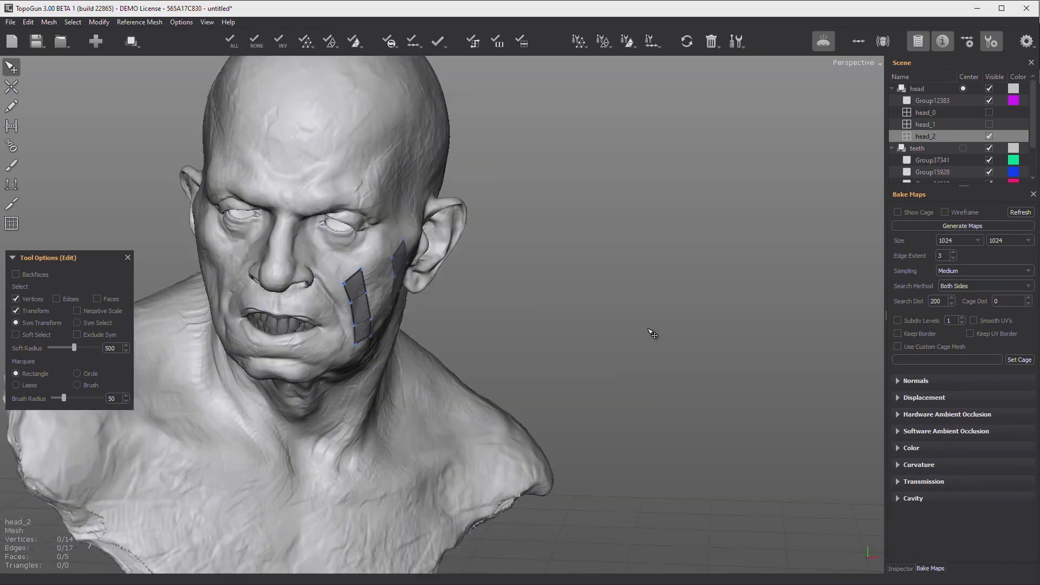
pyautogui.click(228, 22)
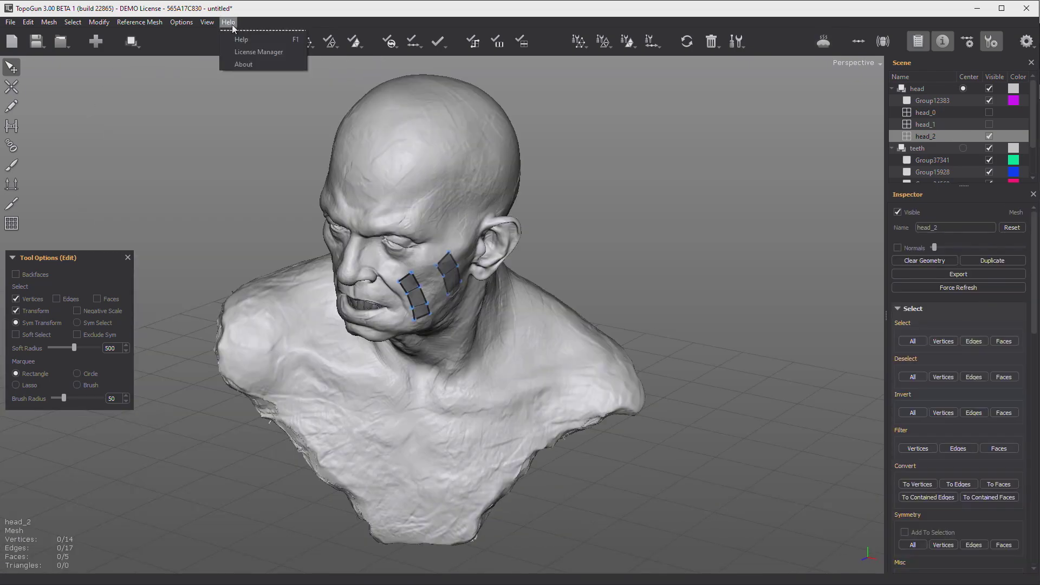
pyautogui.click(236, 50)
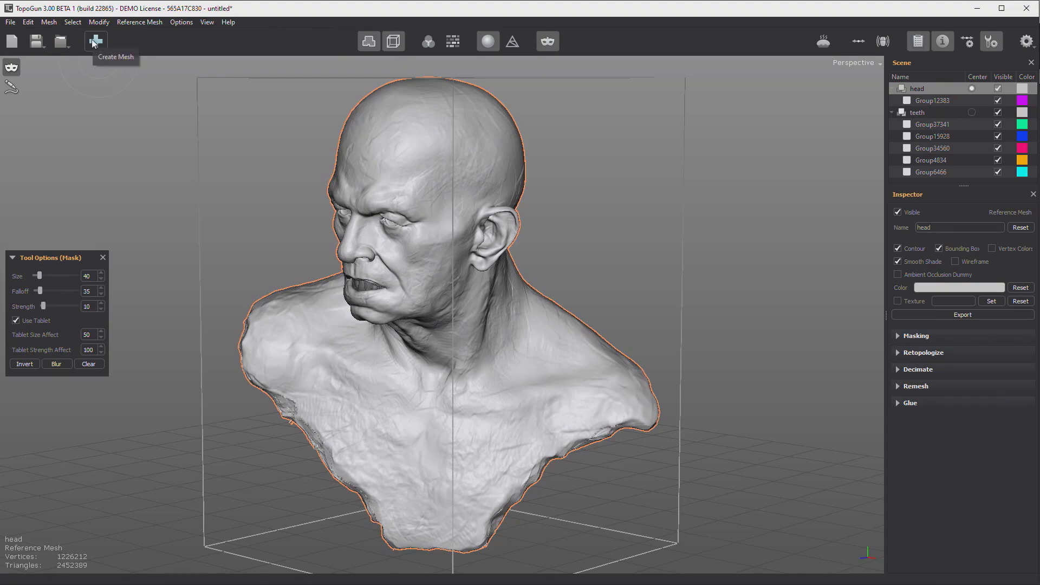
# Step: Create a new mesh for the head reference and draw three joined quads along the cheek fold, finishing in Edit mode
pyautogui.click(95, 41)
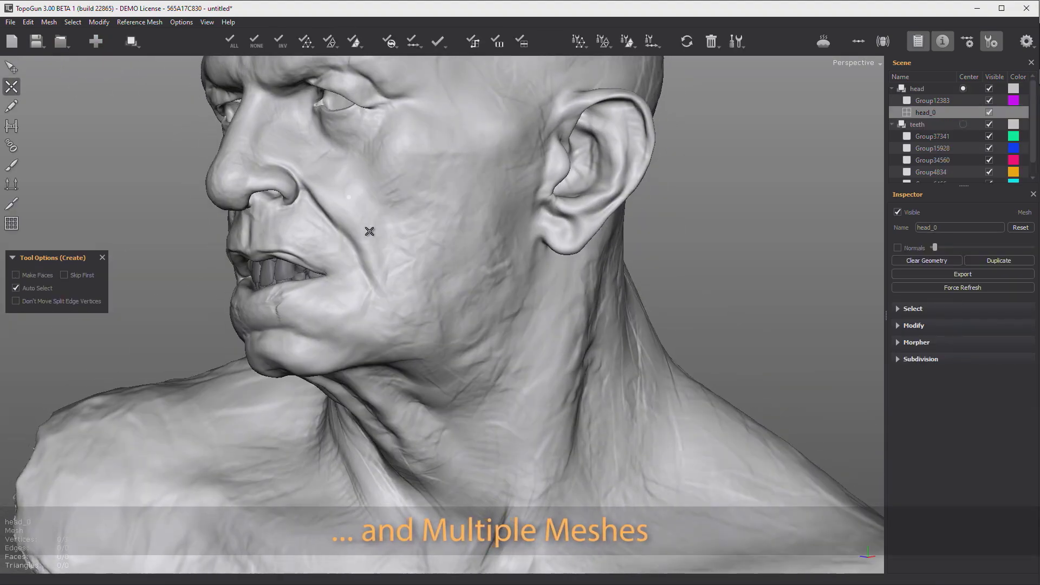
pyautogui.click(348, 197)
pyautogui.click(368, 231)
pyautogui.click(384, 273)
pyautogui.click(391, 307)
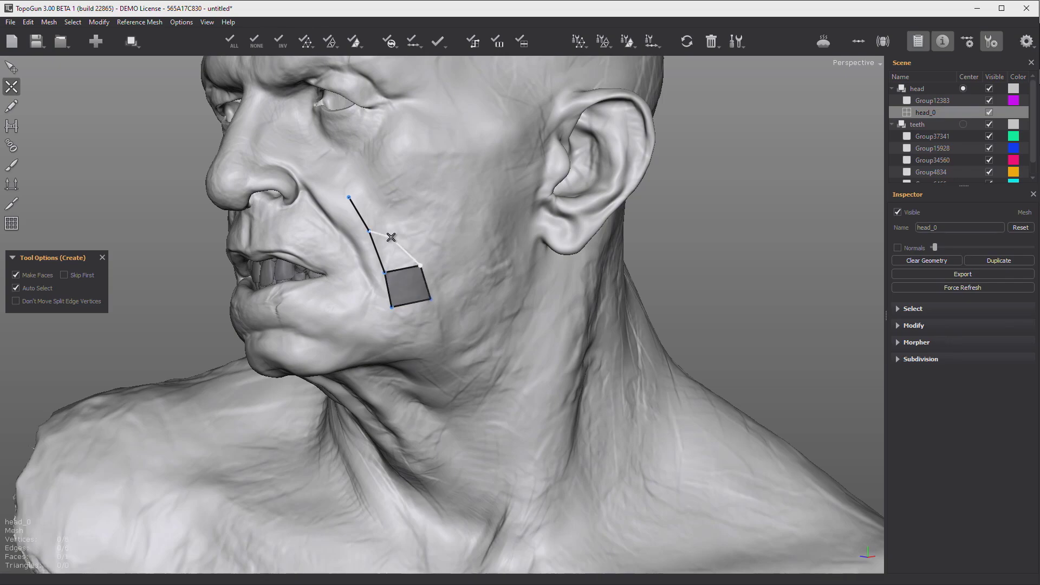
pyautogui.click(376, 171)
pyautogui.press('q')
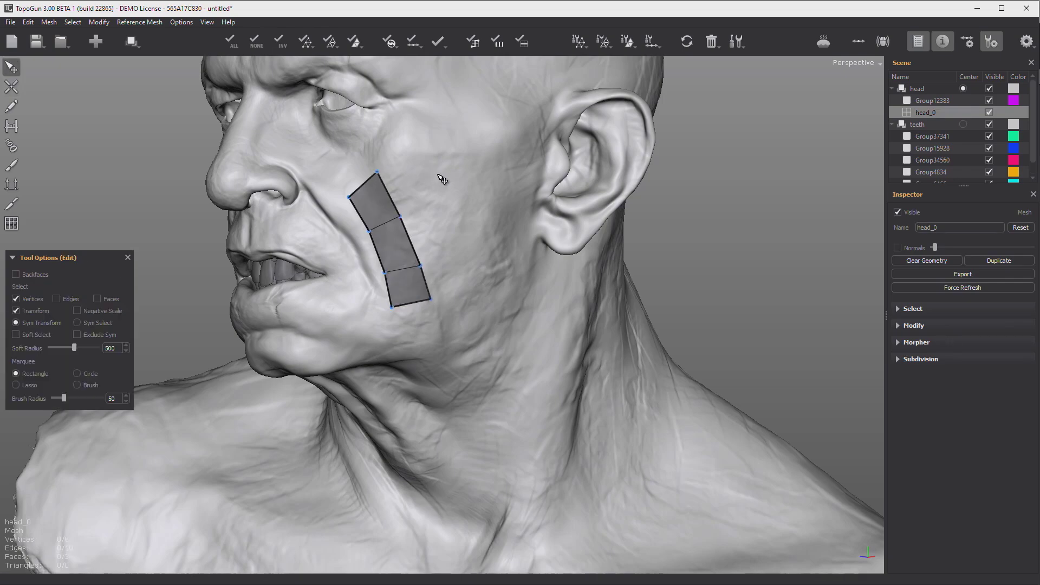
# Step: Create a second mesh for the head reference and draw two joined quads on the cheek near the ear, finishing in Edit mode
pyautogui.click(105, 43)
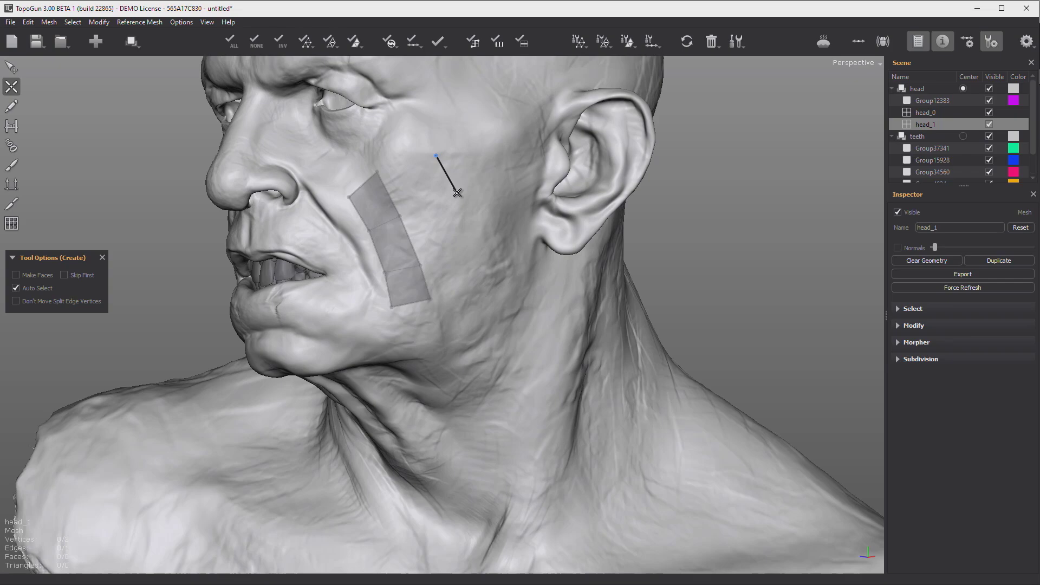
pyautogui.click(495, 183)
pyautogui.click(474, 134)
pyautogui.press('q')
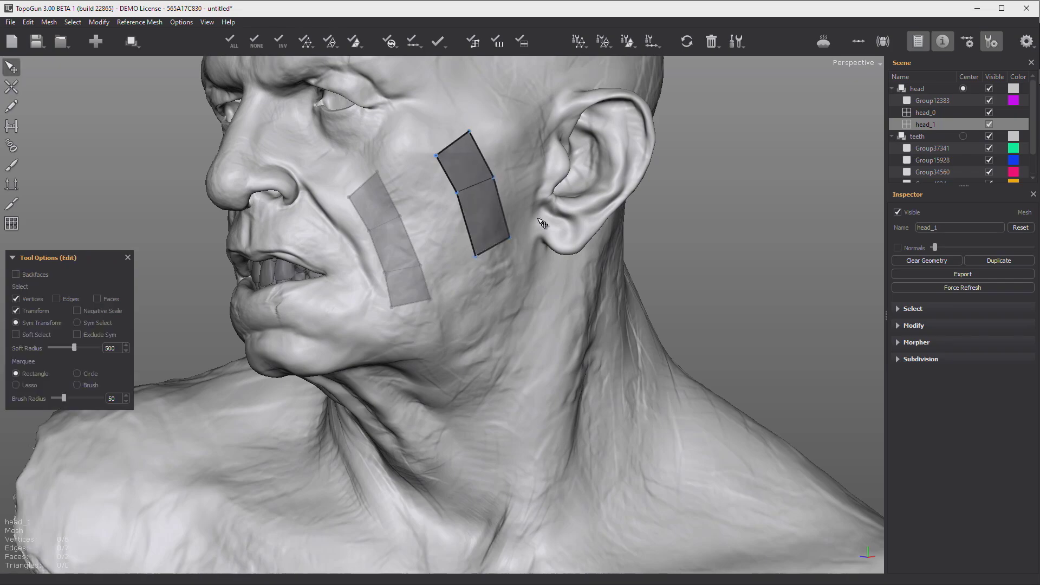
# Step: Merge the visible meshes into one and expand the Select commands available for the merged mesh
pyautogui.keyDown('alt'); pyautogui.moveTo(462, 311); pyautogui.dragTo(495, 346); pyautogui.keyUp('alt')
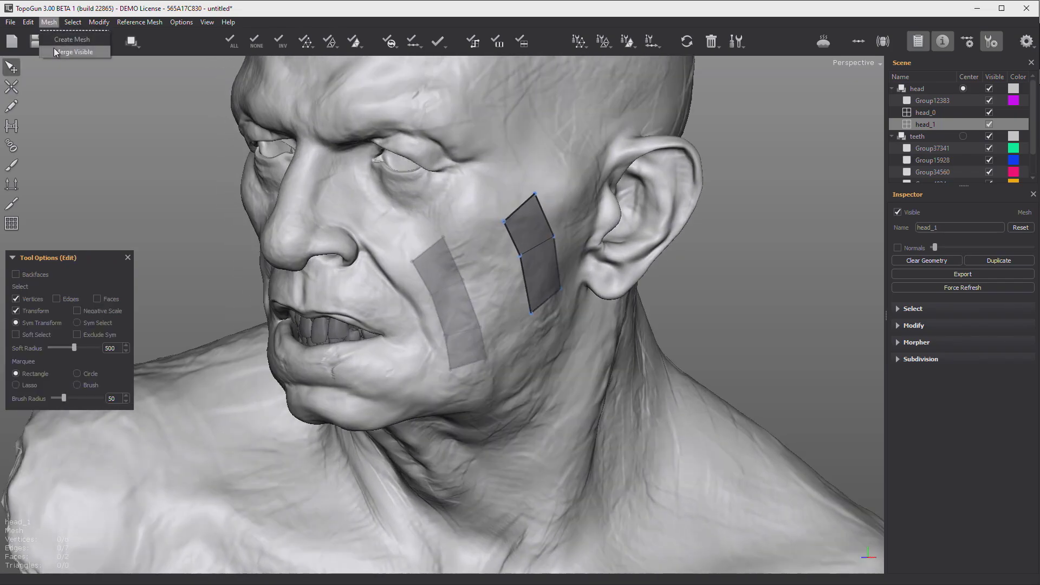
pyautogui.click(73, 52)
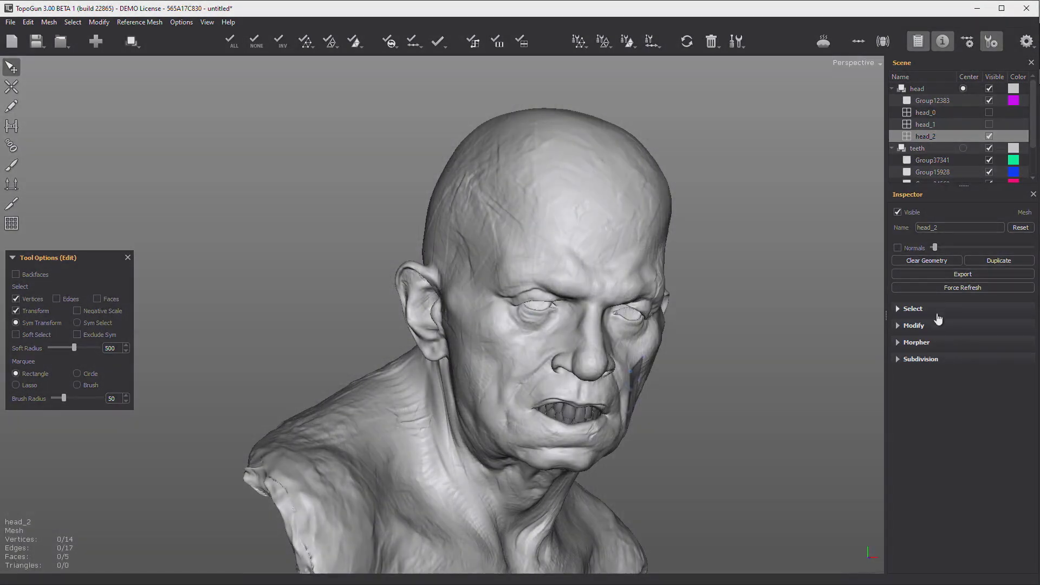
pyautogui.click(934, 310)
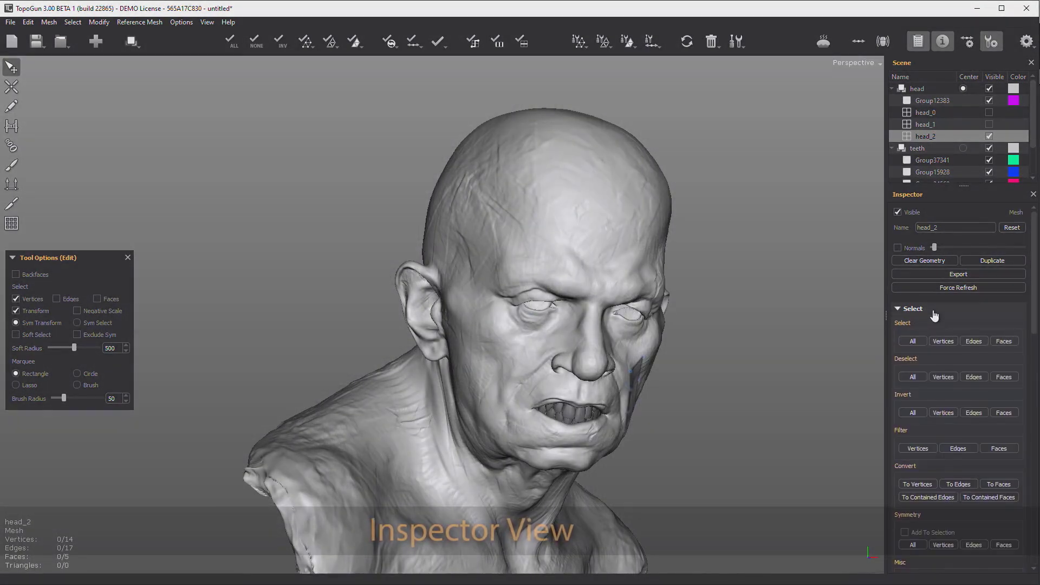
pyautogui.click(918, 91)
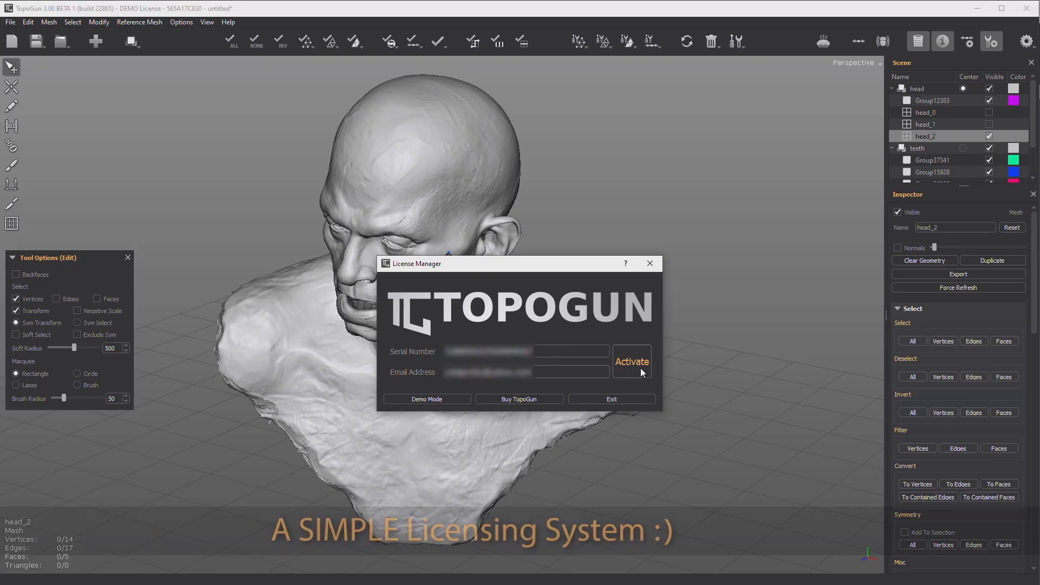
# Step: Activate the license with the entered serial number and e-mail address, reopen the License Manager and release the license
pyautogui.click(632, 362)
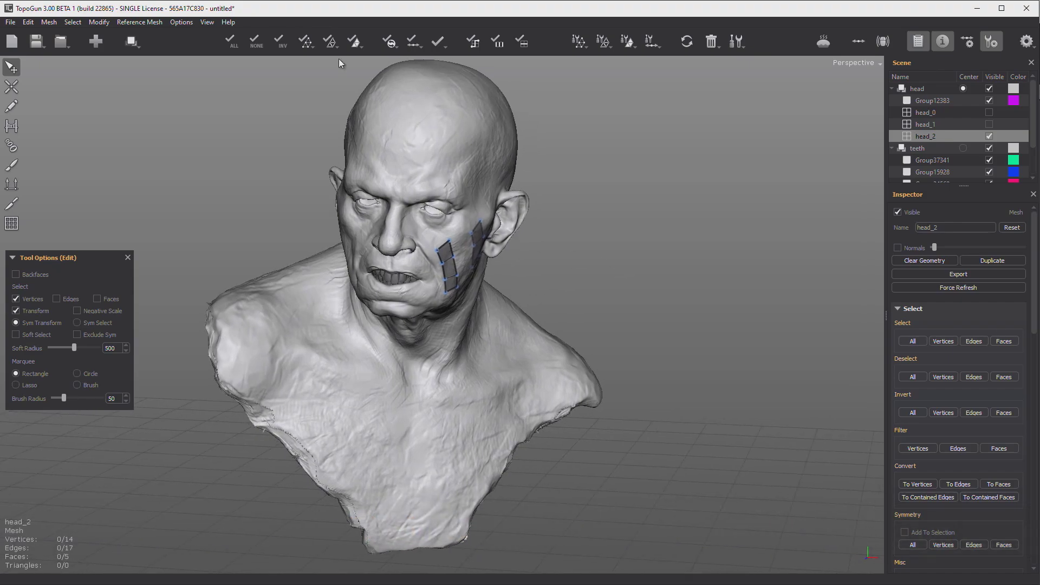
pyautogui.click(258, 52)
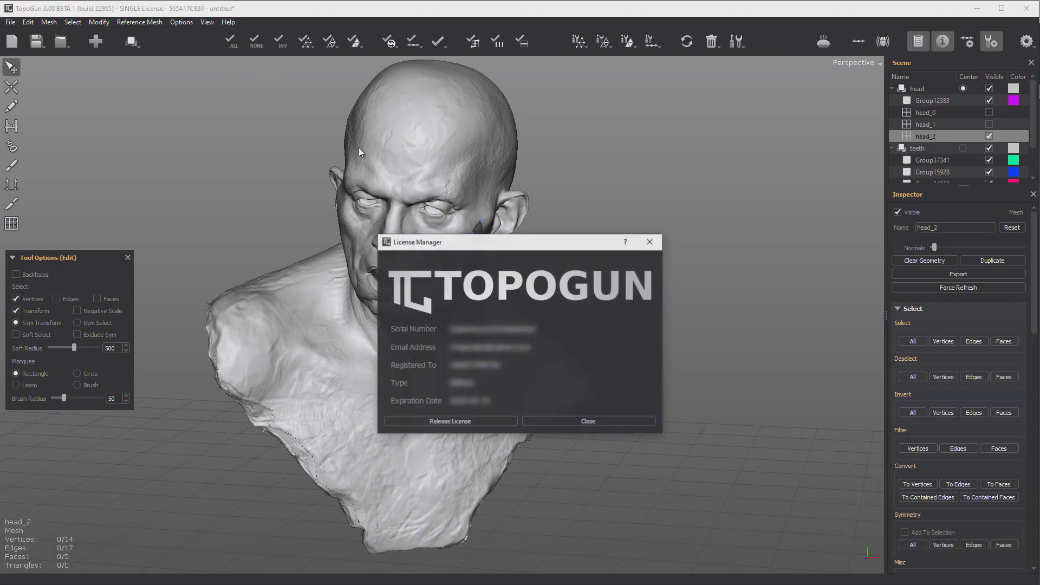
pyautogui.click(470, 420)
pyautogui.click(550, 337)
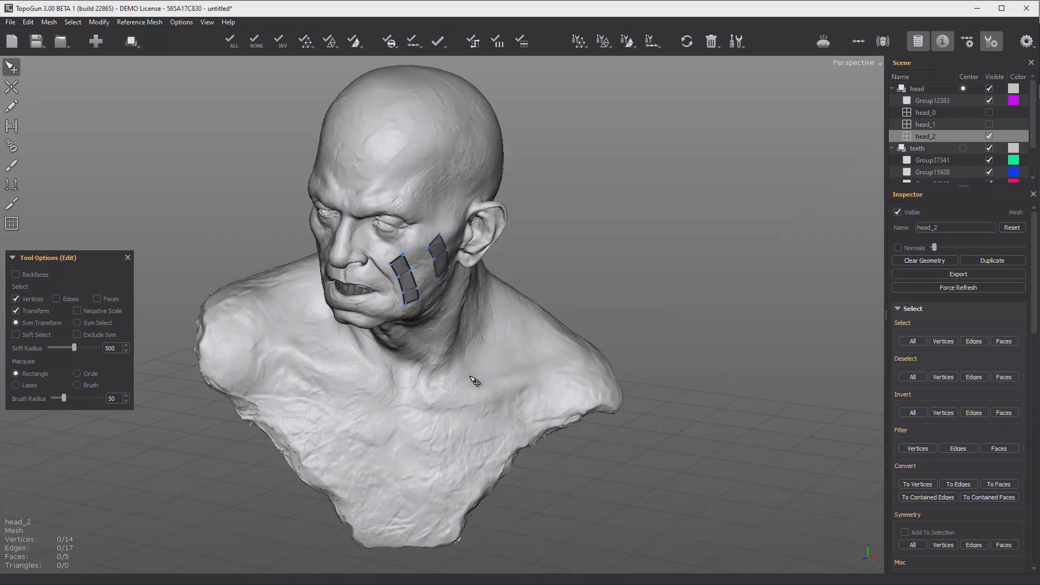
pyautogui.keyDown('alt'); pyautogui.moveTo(475, 381); pyautogui.dragTo(547, 376, button='middle'); pyautogui.keyUp('alt')
pyautogui.keyDown('alt'); pyautogui.moveTo(543, 366); pyautogui.dragTo(670, 351); pyautogui.keyUp('alt')
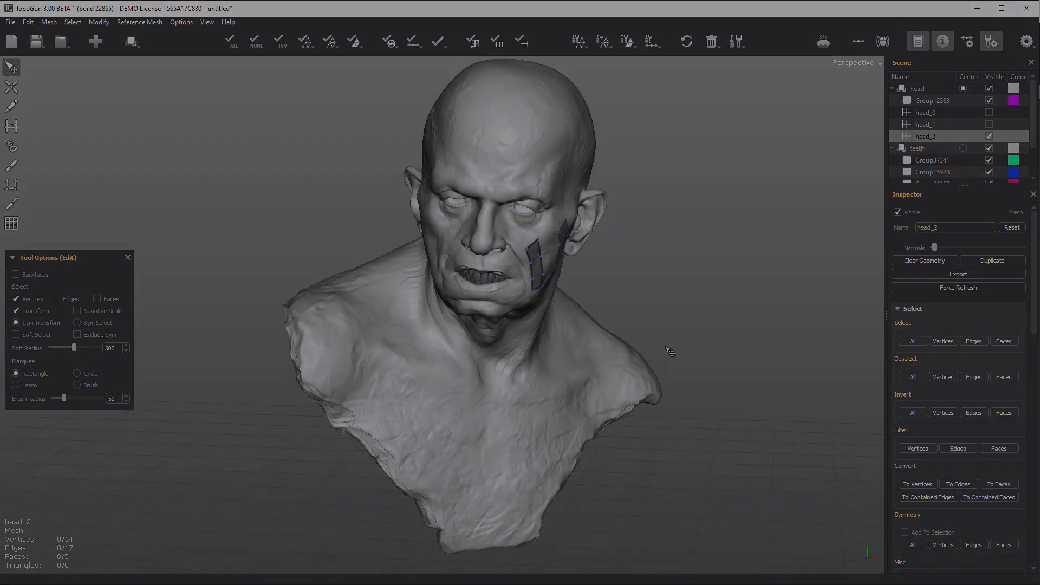
pyautogui.click(181, 21)
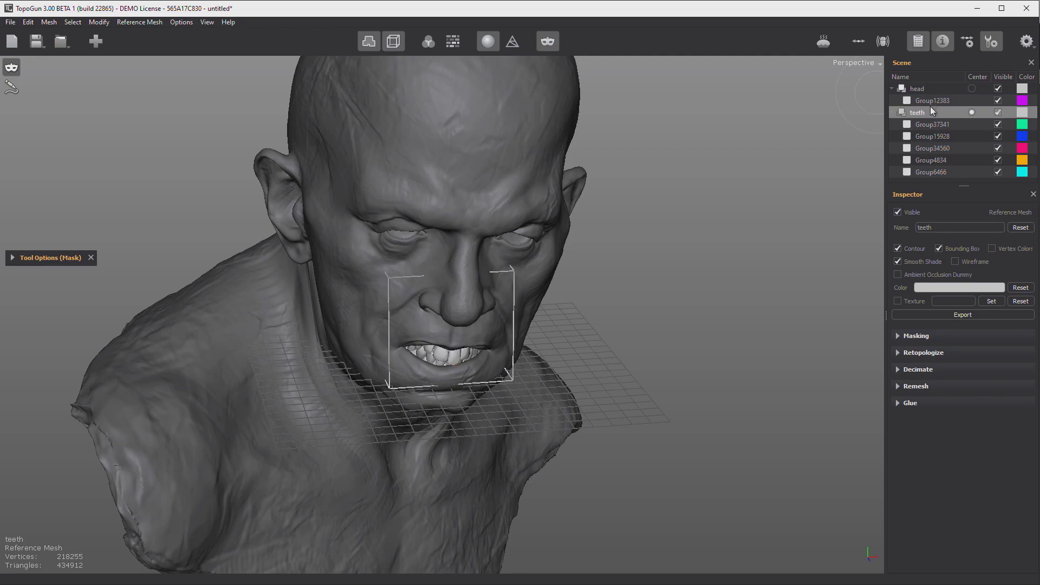
# Step: Make the head reference mesh the view centre and look through its context commands
pyautogui.click(972, 88)
pyautogui.keyDown('alt'); pyautogui.moveTo(495, 270); pyautogui.dragTo(752, 211, button='right'); pyautogui.keyUp('alt')
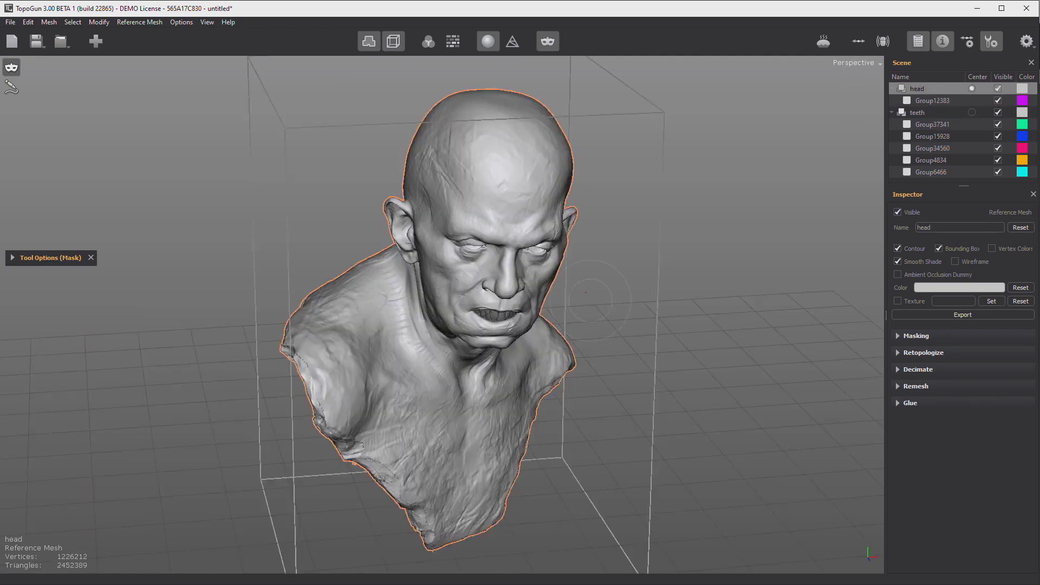
pyautogui.keyDown('alt'); pyautogui.moveTo(753, 211); pyautogui.dragTo(719, 126); pyautogui.keyUp('alt')
pyautogui.rightClick(922, 85)
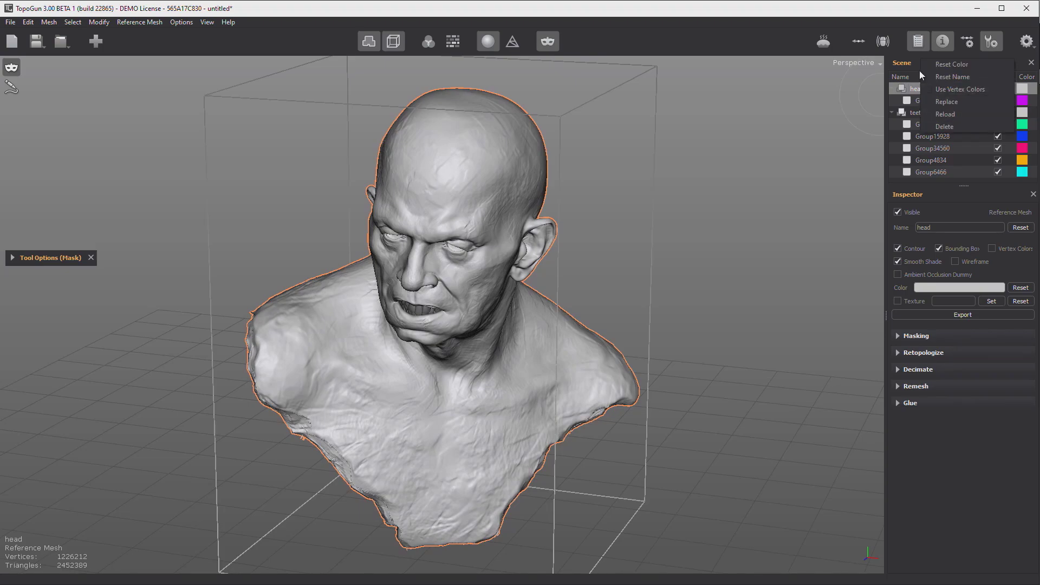
pyautogui.click(742, 172)
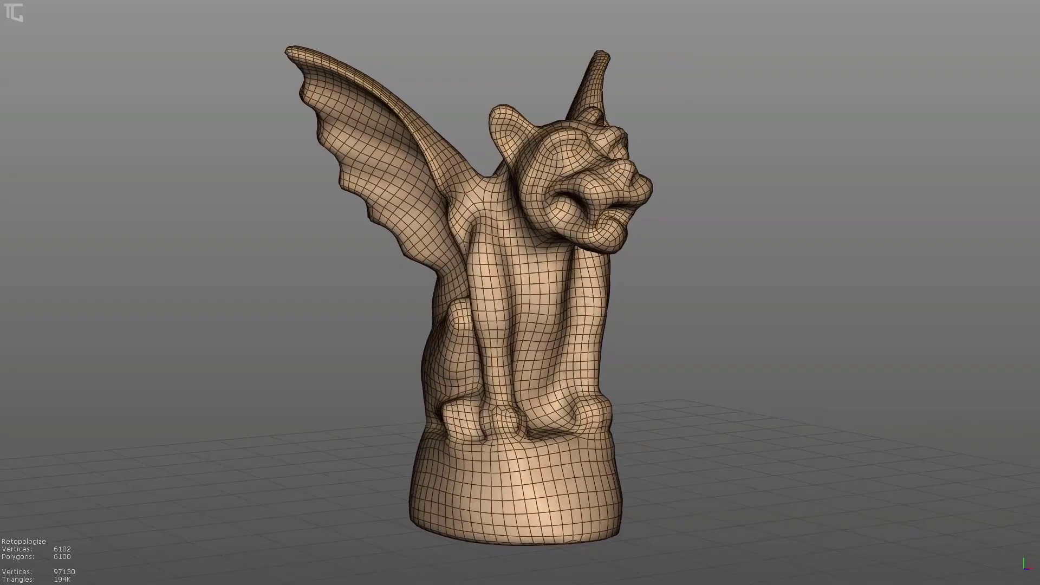